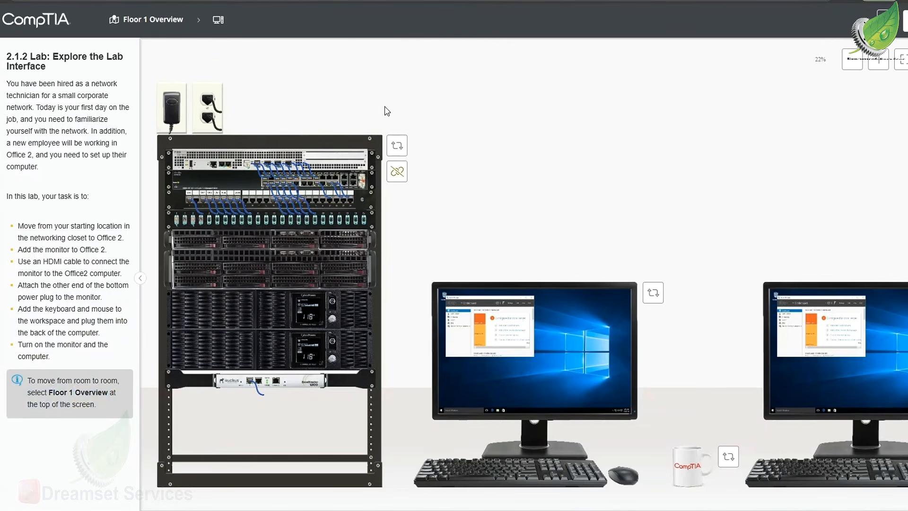
Move from the networking closet to Office 2 through the Floor 1 Overview
{"action": "left_click_drag", "start_coordinate": [22, 223], "coordinate": [126, 239]}
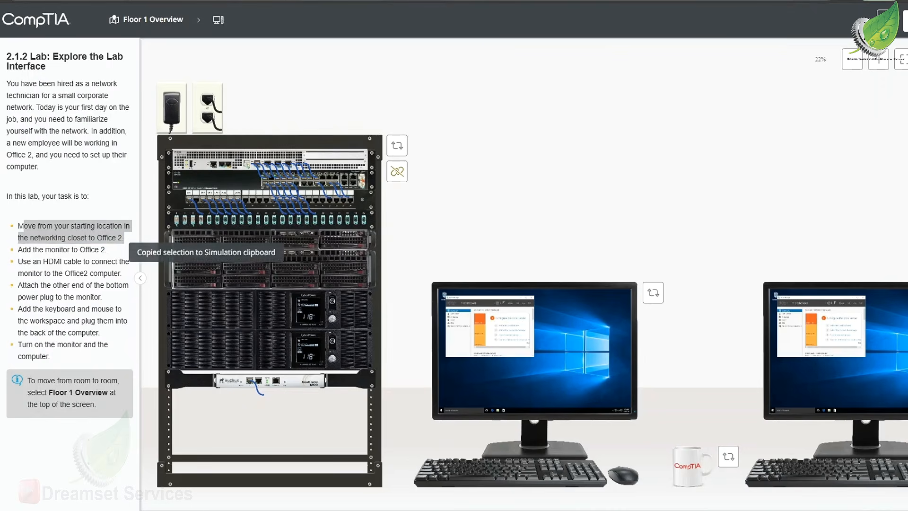
{"action": "left_click", "coordinate": [155, 21]}
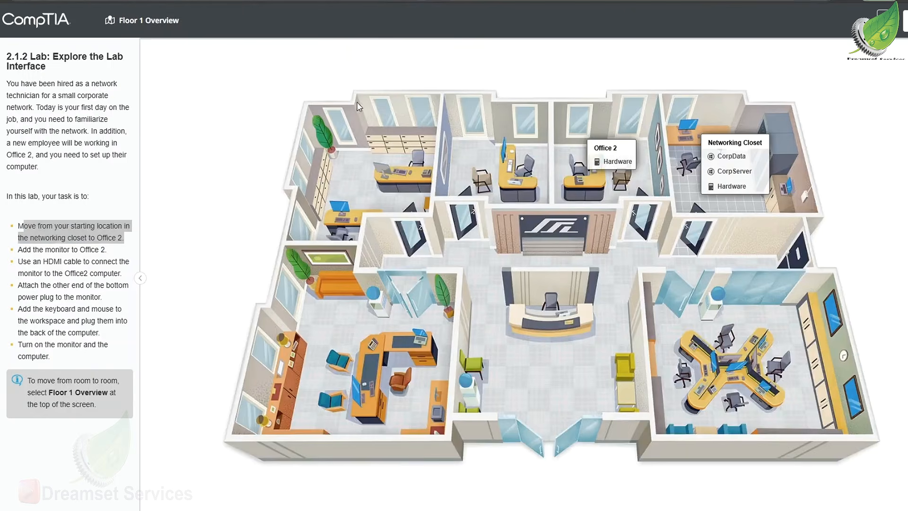
{"action": "left_click", "coordinate": [612, 150]}
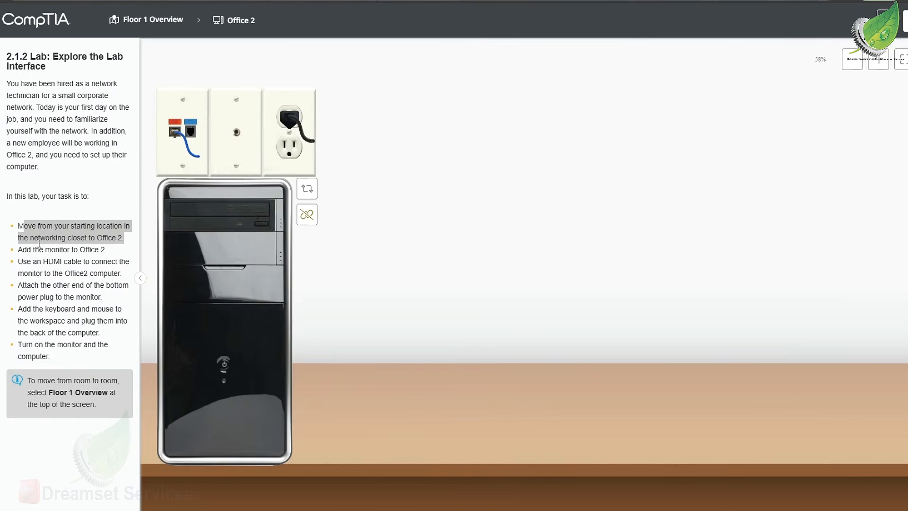
Add the monitor from the peripherals inventory to the Office 2 workspace
{"action": "left_click_drag", "start_coordinate": [18, 250], "coordinate": [104, 255]}
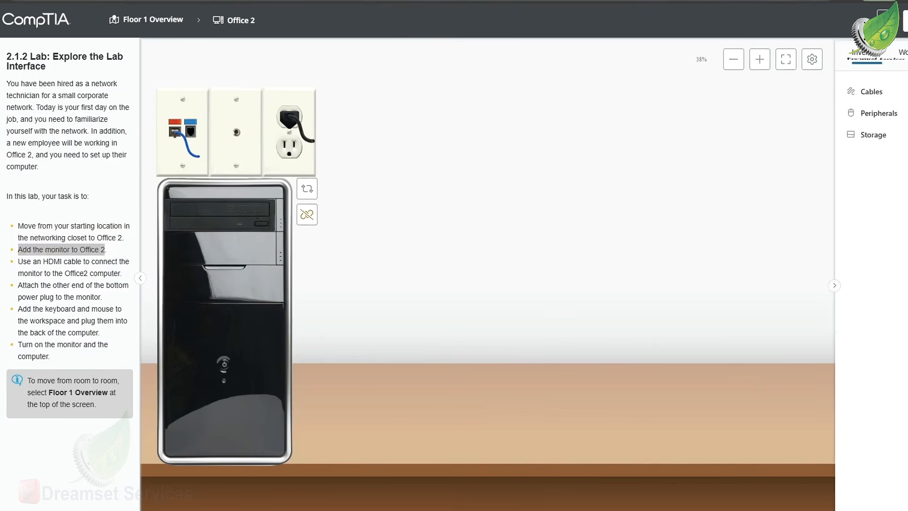
{"action": "left_click", "coordinate": [879, 114]}
{"action": "left_click_drag", "start_coordinate": [891, 142], "coordinate": [444, 373]}
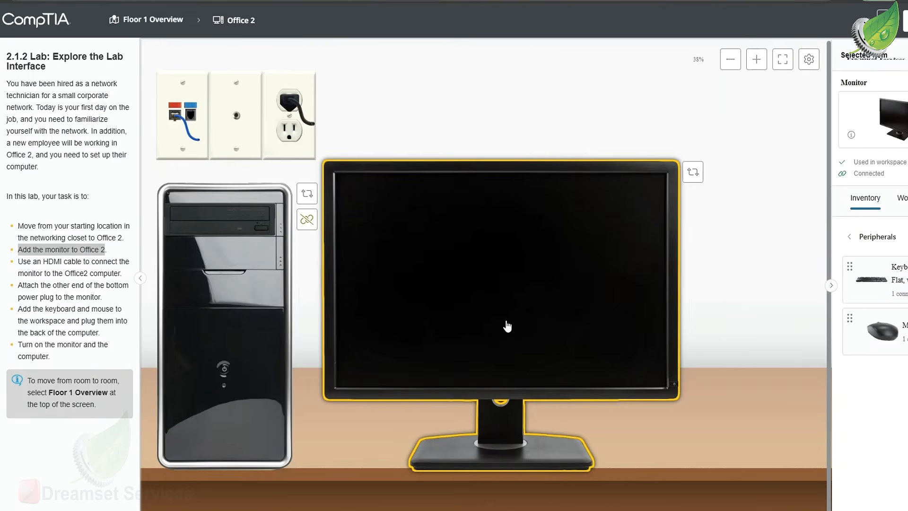
Add the keyboard and mouse to the desk, placing the monitor directly beside the computer case and the mouse between monitor and keyboard
{"action": "left_click_drag", "start_coordinate": [871, 284], "coordinate": [397, 438]}
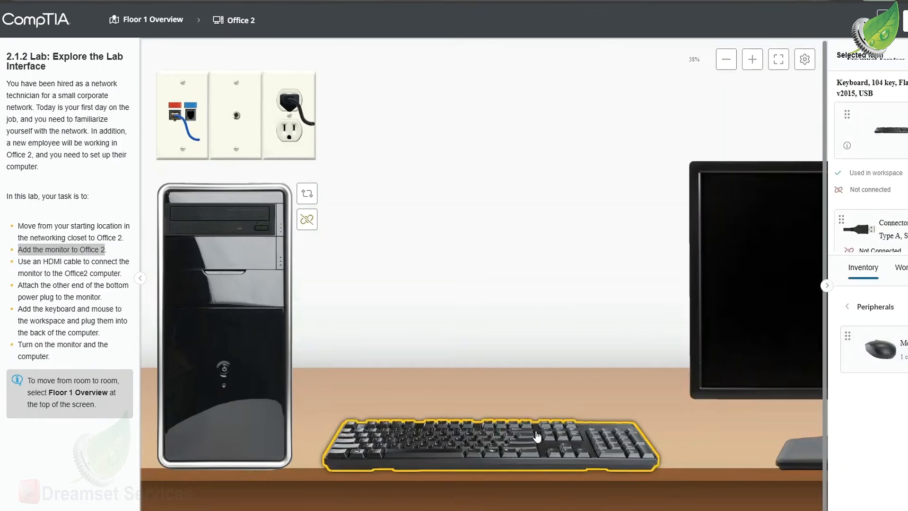
{"action": "left_click_drag", "start_coordinate": [723, 359], "coordinate": [345, 372]}
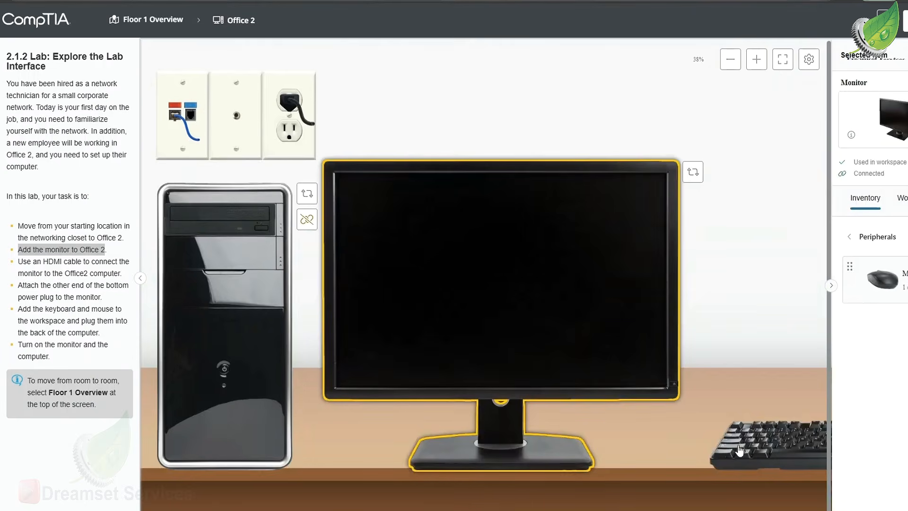
{"action": "left_click_drag", "start_coordinate": [882, 283], "coordinate": [654, 450]}
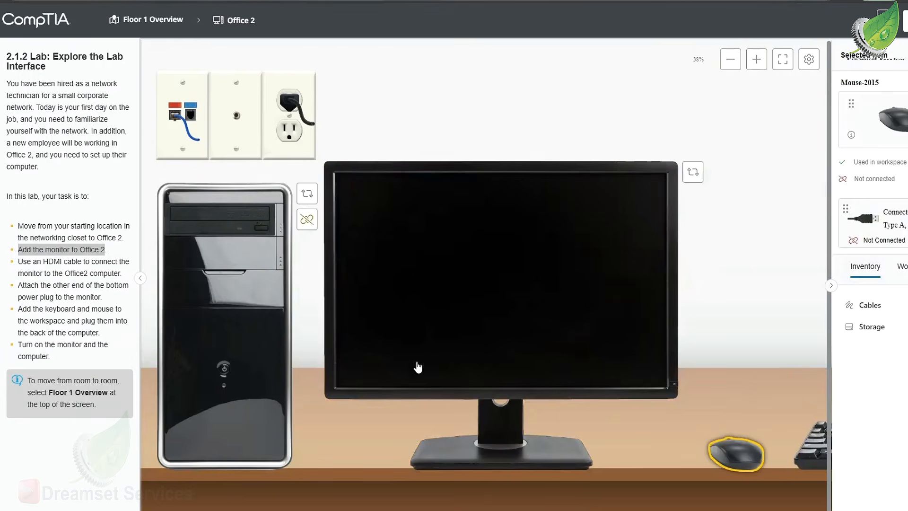
Switch both the monitor and the computer case to their Back views
{"action": "left_click", "coordinate": [436, 333]}
{"action": "left_click", "coordinate": [689, 173]}
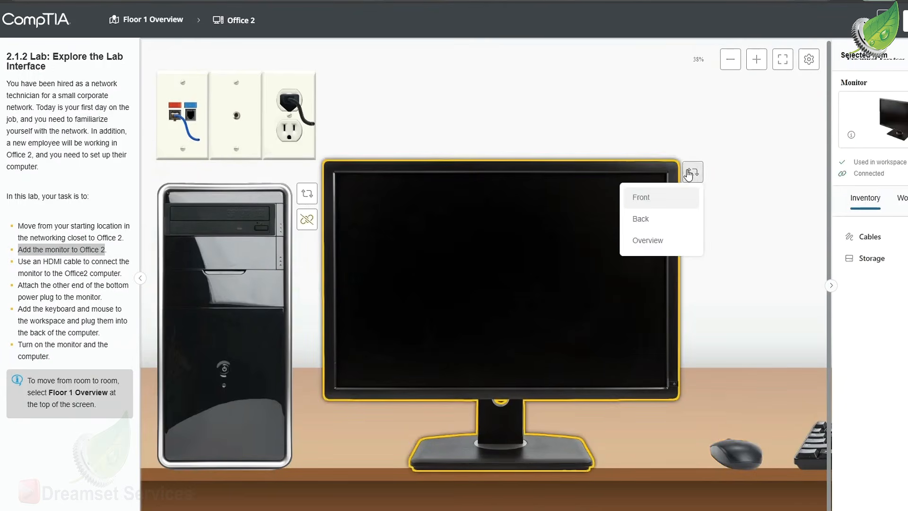
{"action": "left_click", "coordinate": [649, 219]}
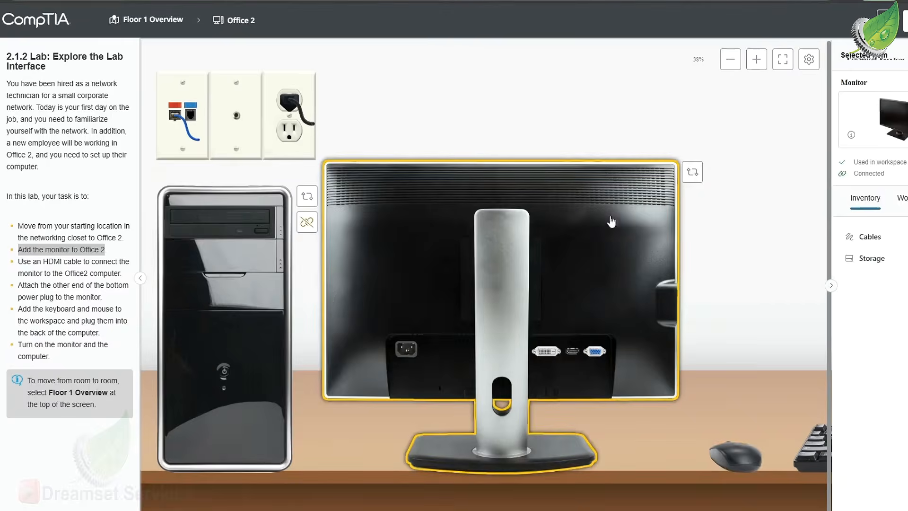
{"action": "left_click", "coordinate": [307, 197]}
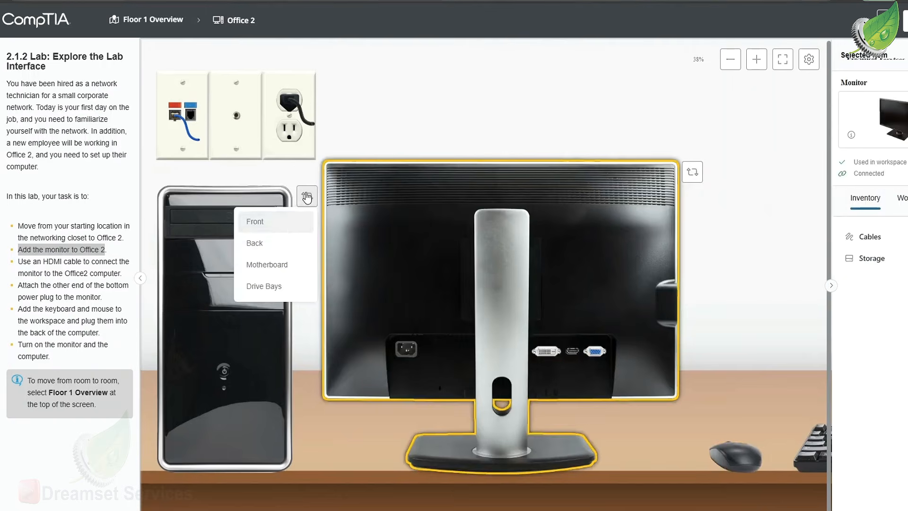
{"action": "left_click", "coordinate": [286, 252]}
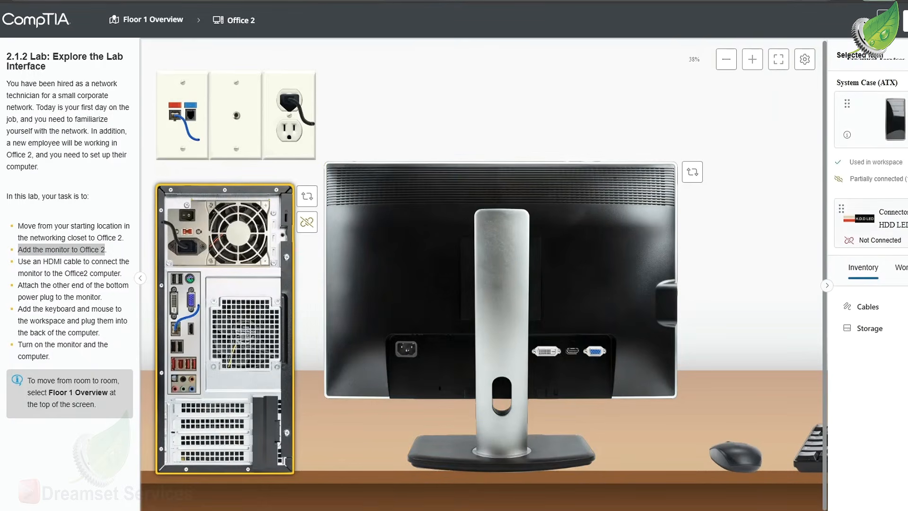
Connect the female end of the AC power cable to the monitor's power port
{"action": "left_click", "coordinate": [901, 312]}
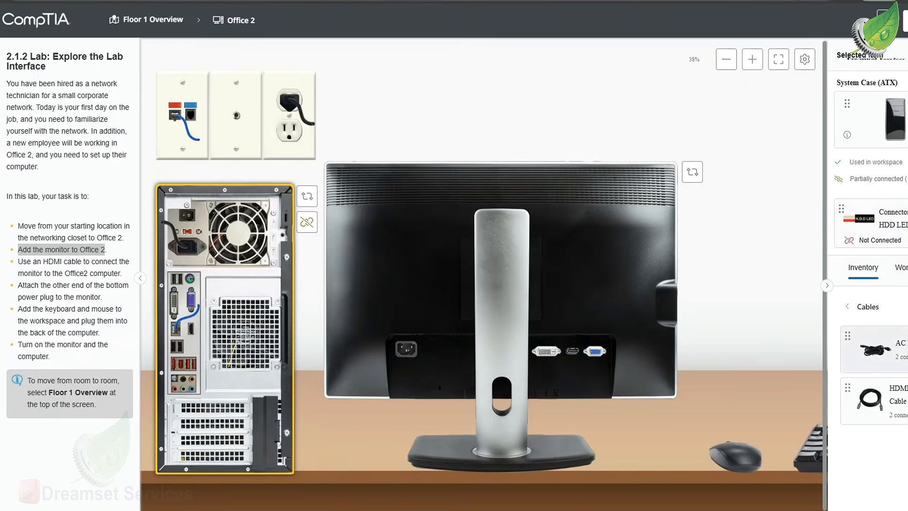
{"action": "left_click", "coordinate": [899, 352]}
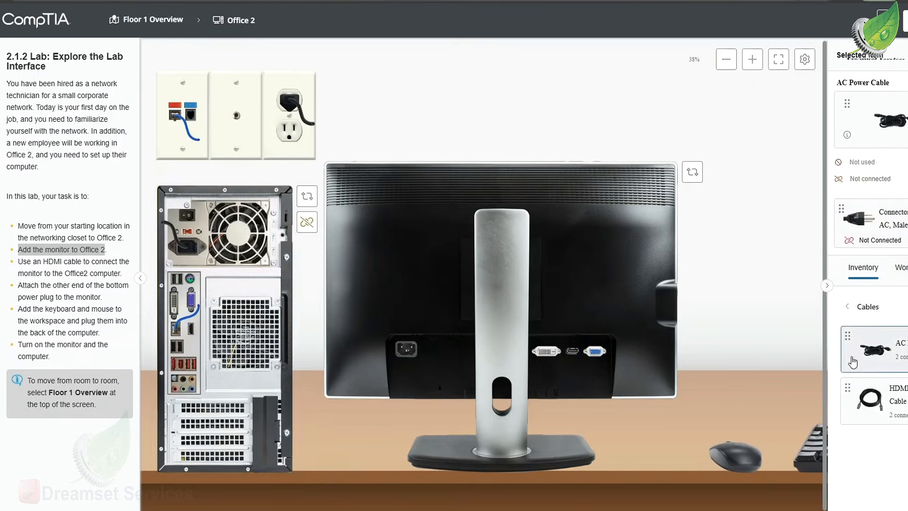
{"action": "left_click_drag", "start_coordinate": [901, 353], "coordinate": [406, 351]}
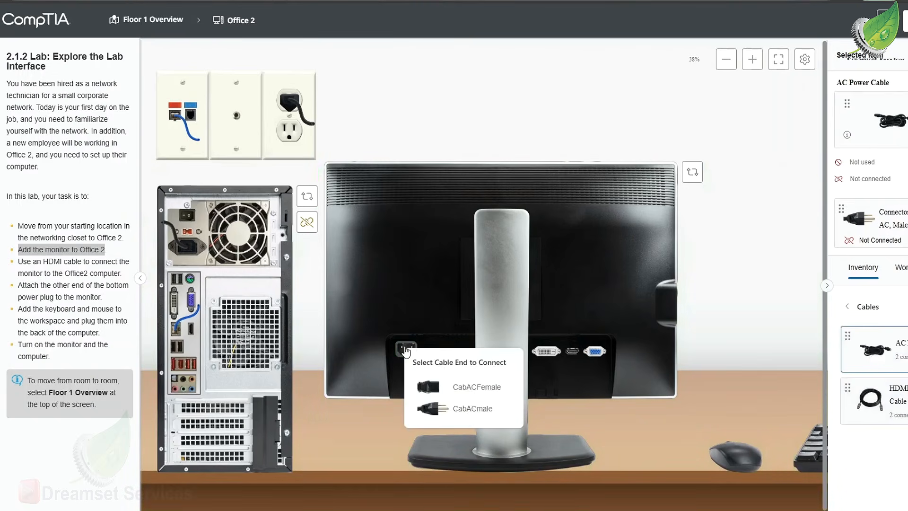
{"action": "left_click", "coordinate": [485, 399]}
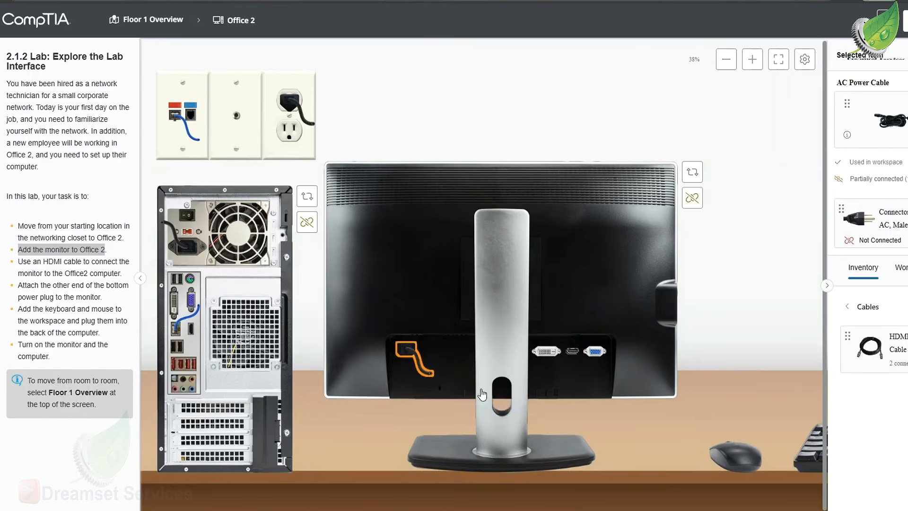
Inspect the power cable's male connector and plug it into the free lower socket of the wall outlet
{"action": "left_click", "coordinate": [900, 234]}
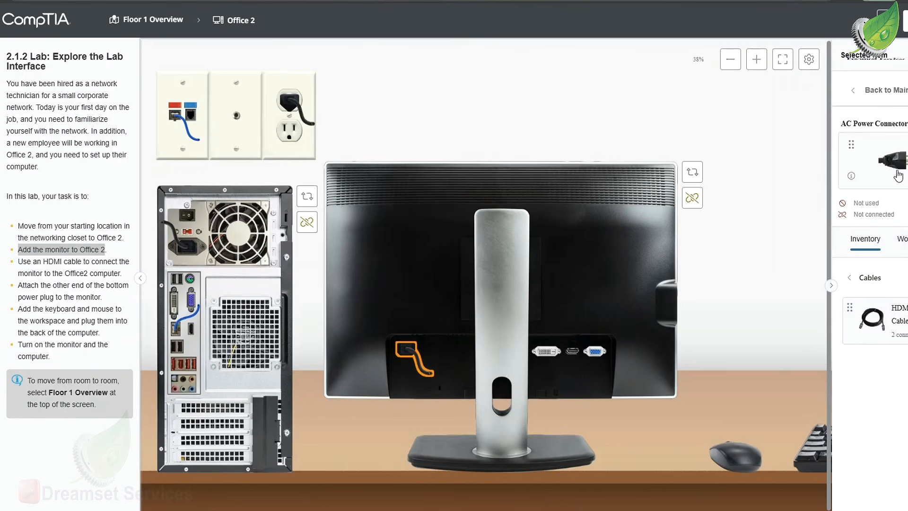
{"action": "left_click", "coordinate": [852, 176]}
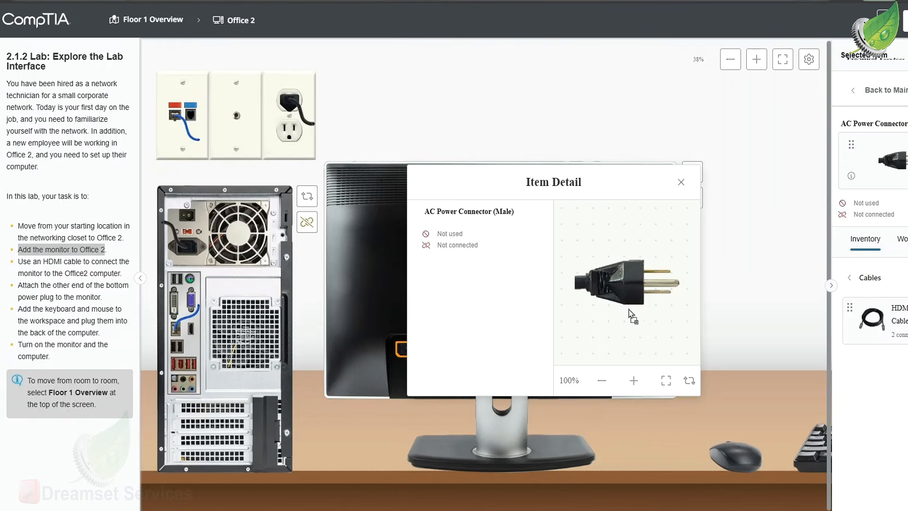
{"action": "left_click", "coordinate": [682, 183]}
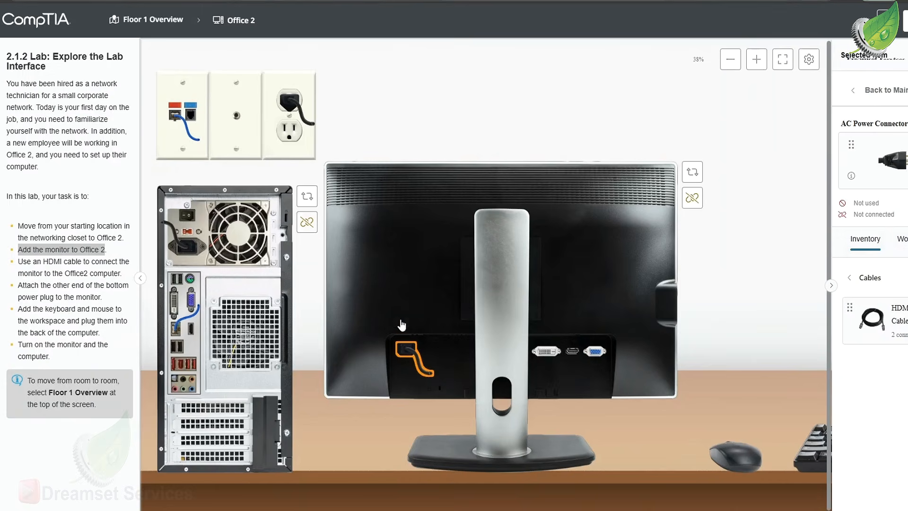
{"action": "left_click", "coordinate": [429, 373]}
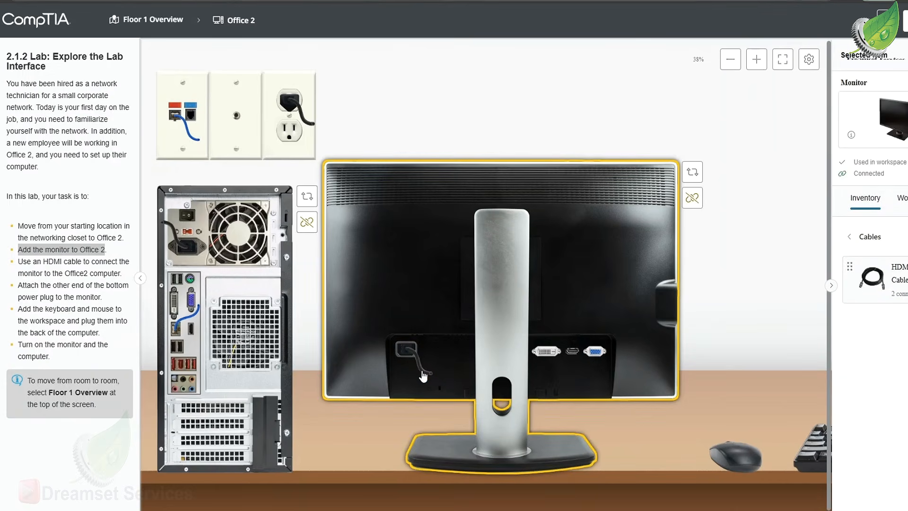
{"action": "left_click", "coordinate": [423, 376]}
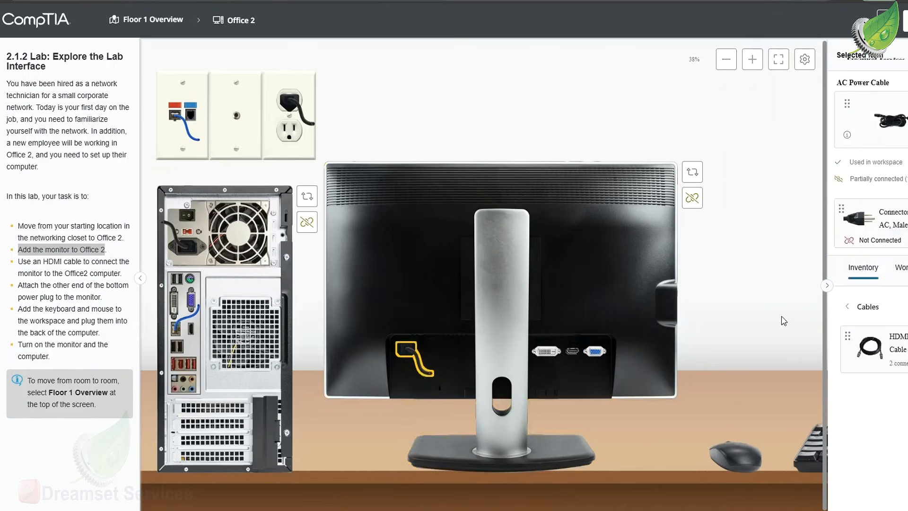
{"action": "left_click_drag", "start_coordinate": [891, 245], "coordinate": [298, 140]}
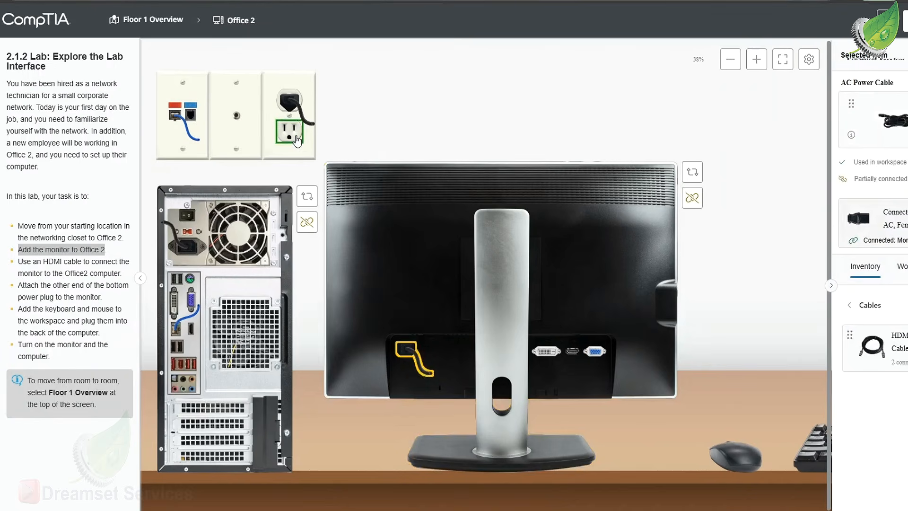
{"action": "left_click", "coordinate": [297, 140]}
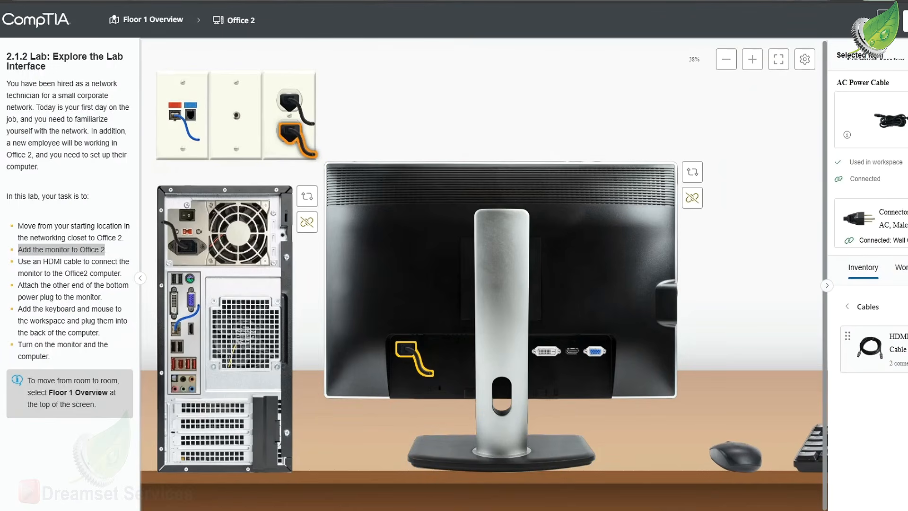
Connect the HDMI to HDMI cable between the monitor's HDMI port and the computer's HDMI port, using its item details
{"action": "left_click_drag", "start_coordinate": [871, 349], "coordinate": [899, 351]}
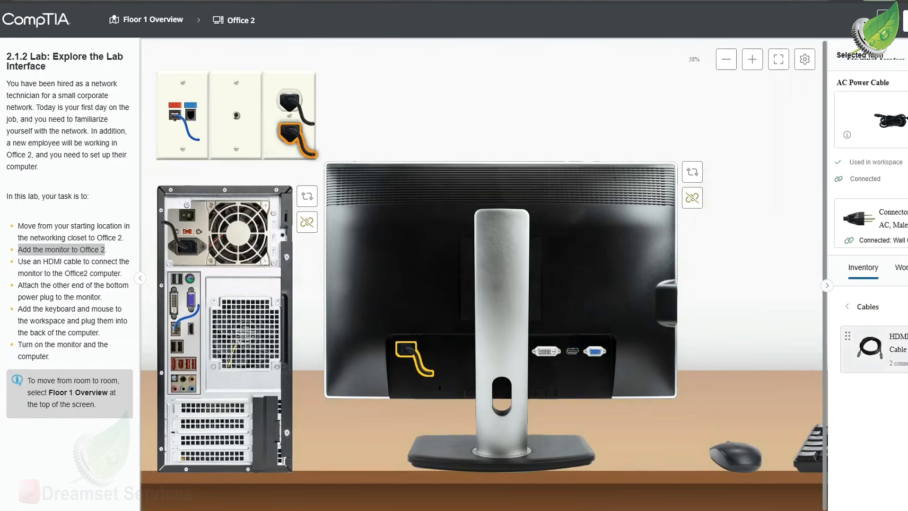
{"action": "left_click", "coordinate": [871, 349]}
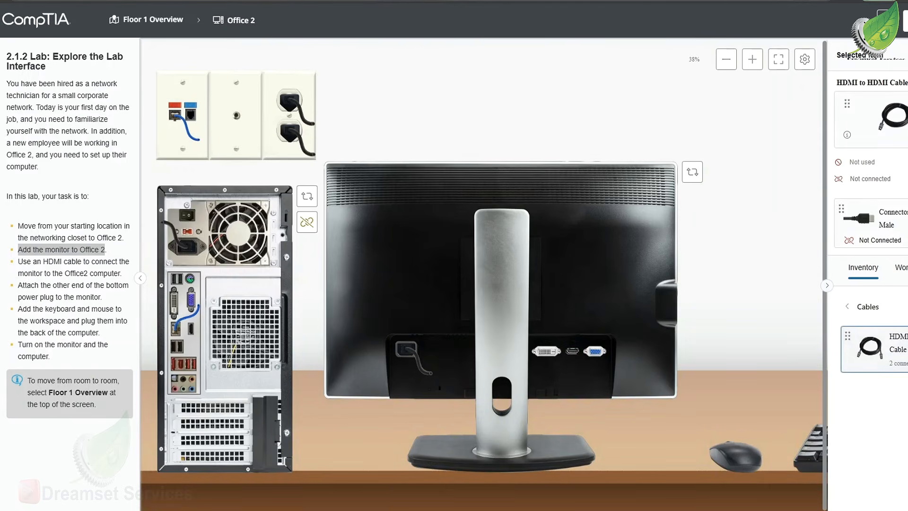
{"action": "left_click", "coordinate": [848, 136]}
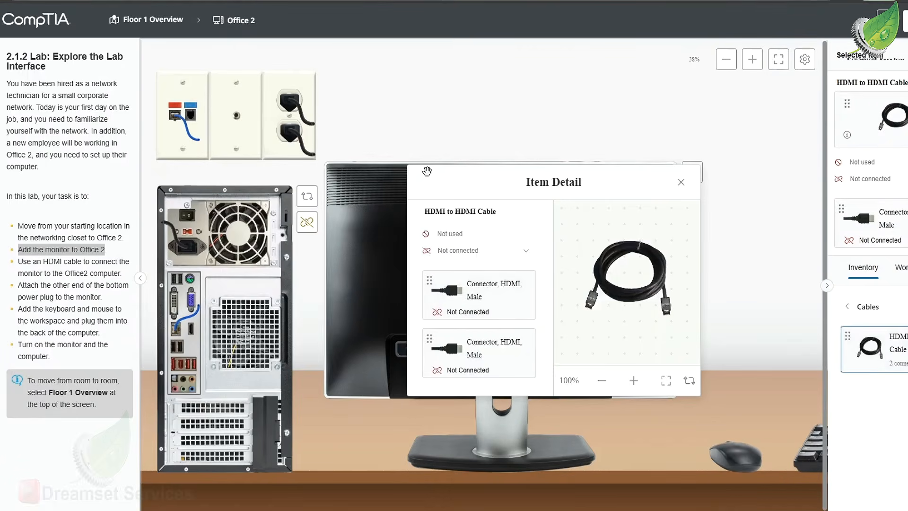
{"action": "left_click_drag", "start_coordinate": [435, 169], "coordinate": [565, 68]}
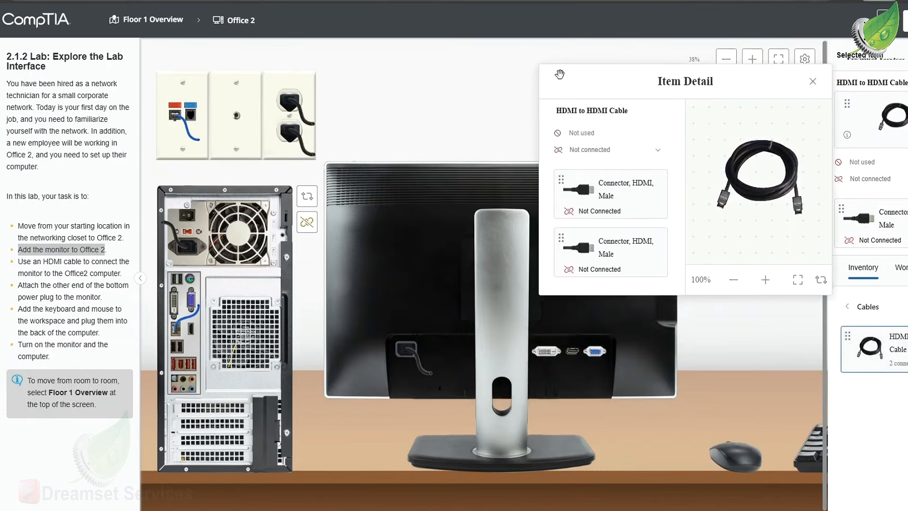
{"action": "left_click_drag", "start_coordinate": [599, 197], "coordinate": [575, 353]}
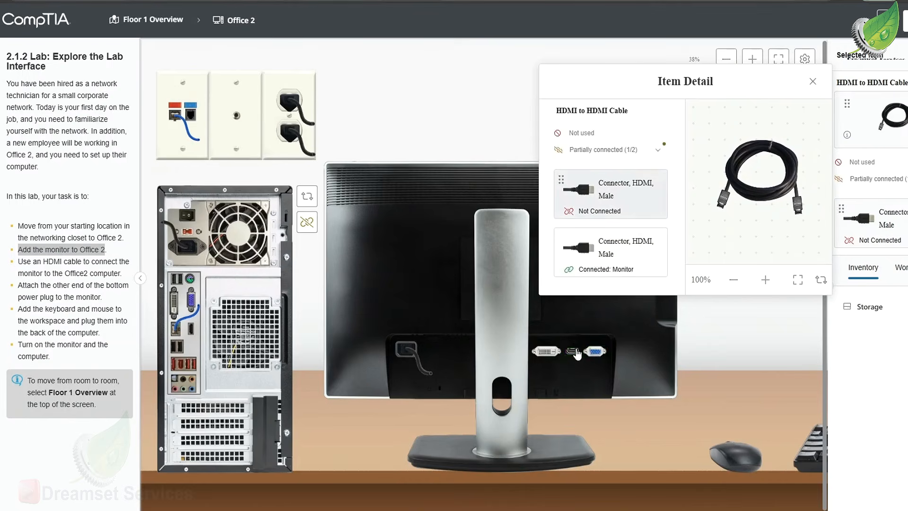
{"action": "left_click_drag", "start_coordinate": [615, 189], "coordinate": [195, 341]}
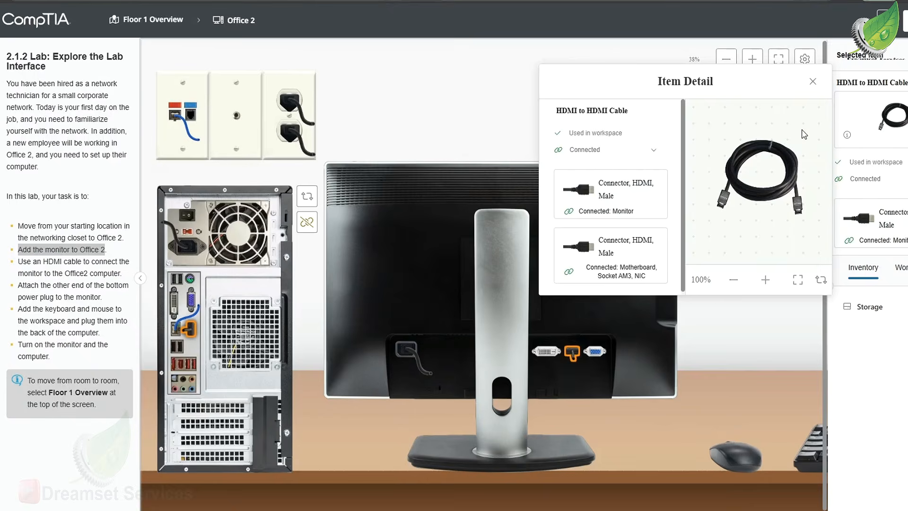
{"action": "left_click", "coordinate": [813, 82]}
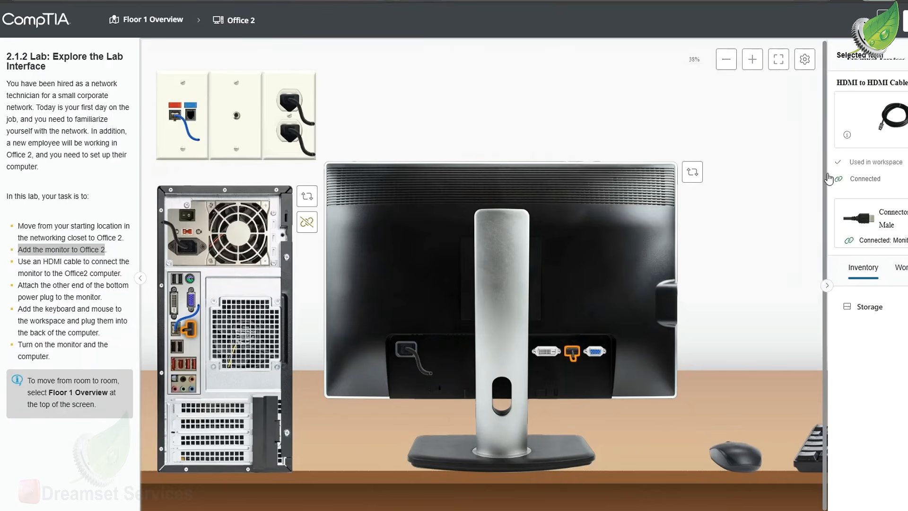
Plug the mouse and keyboard USB connectors into the upper USB ports on the back of the computer
{"action": "left_click", "coordinate": [736, 464]}
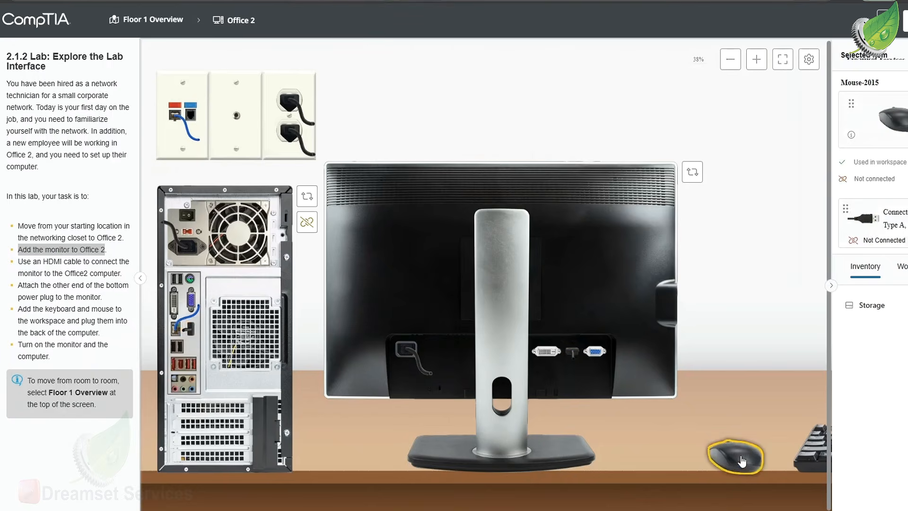
{"action": "left_click_drag", "start_coordinate": [900, 229], "coordinate": [176, 282]}
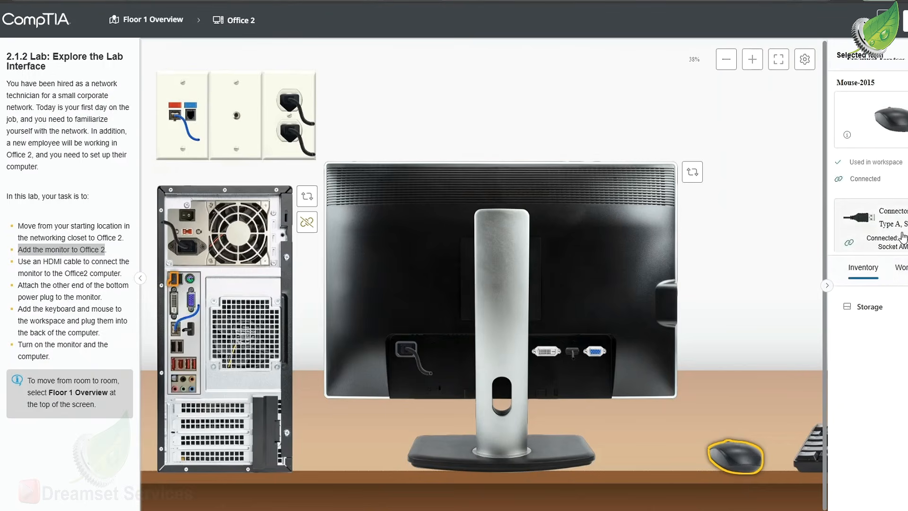
{"action": "left_click", "coordinate": [810, 457]}
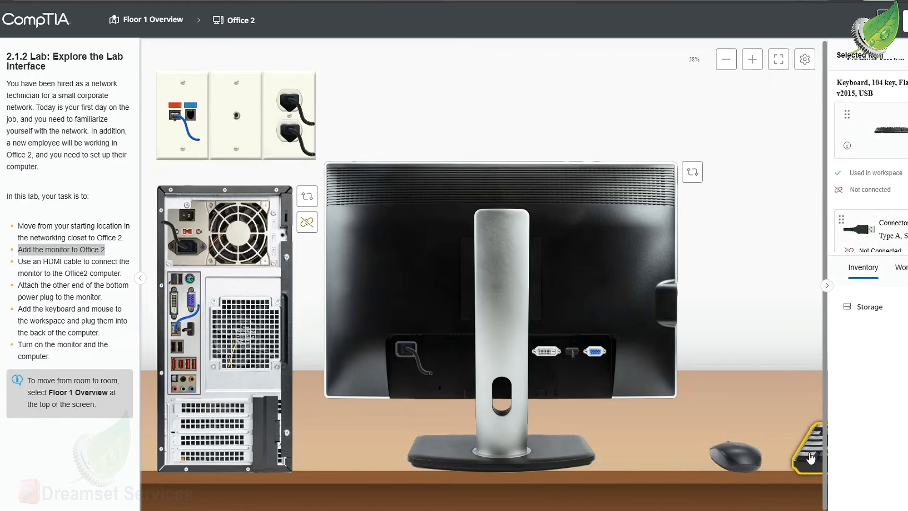
{"action": "left_click_drag", "start_coordinate": [869, 247], "coordinate": [181, 284]}
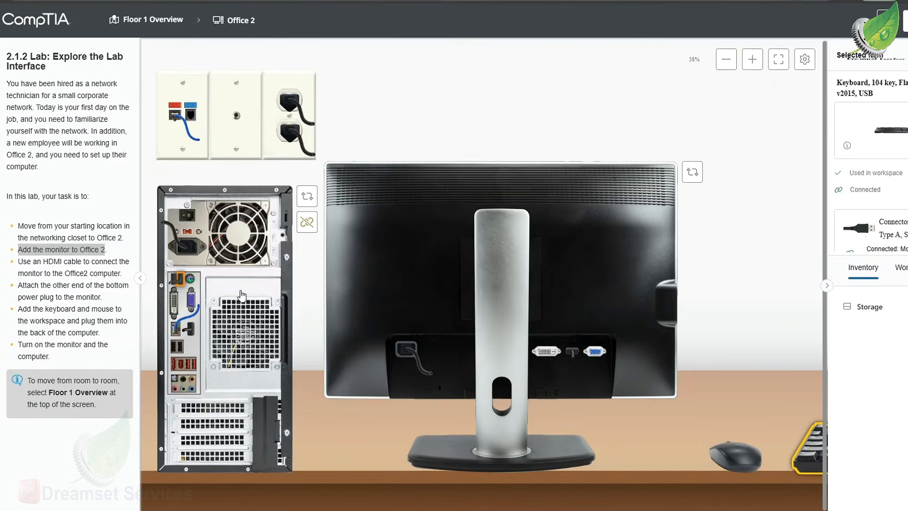
Switch the computer and the monitor to their front views and power on the monitor and the computer
{"action": "left_click", "coordinate": [306, 201]}
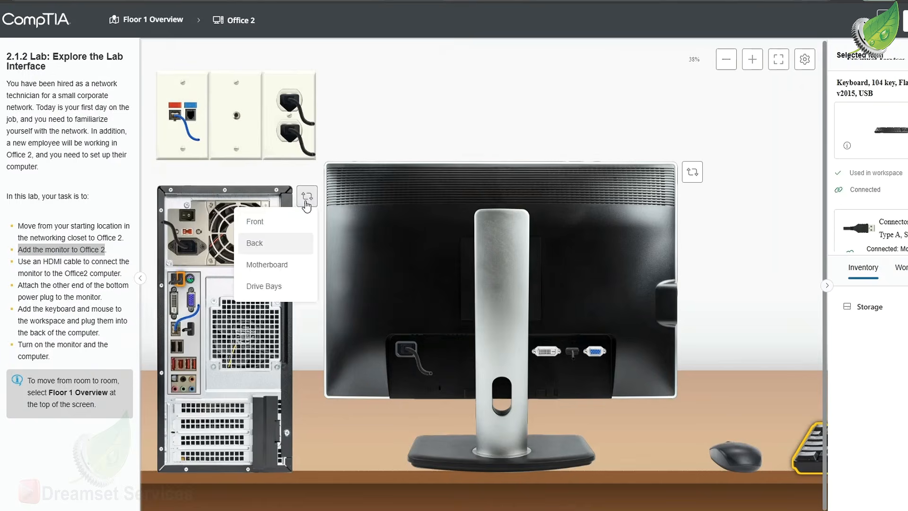
{"action": "left_click", "coordinate": [290, 228]}
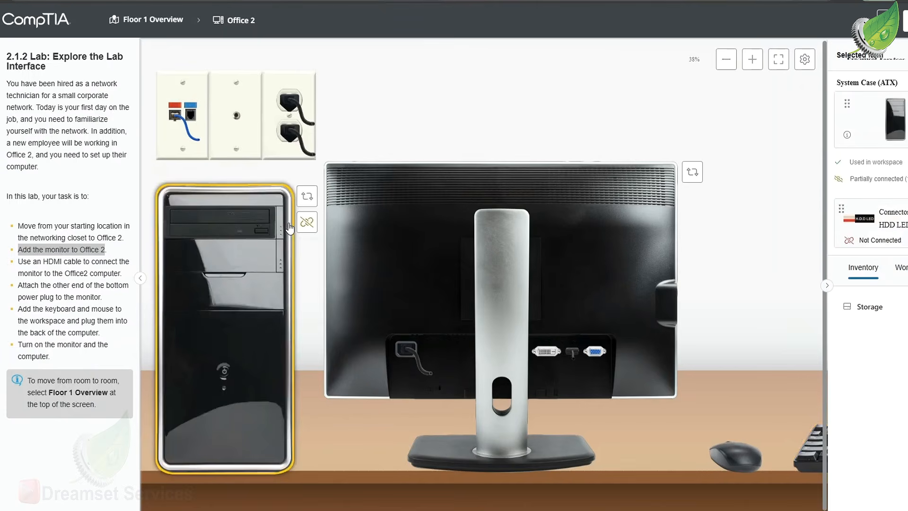
{"action": "left_click", "coordinate": [623, 270]}
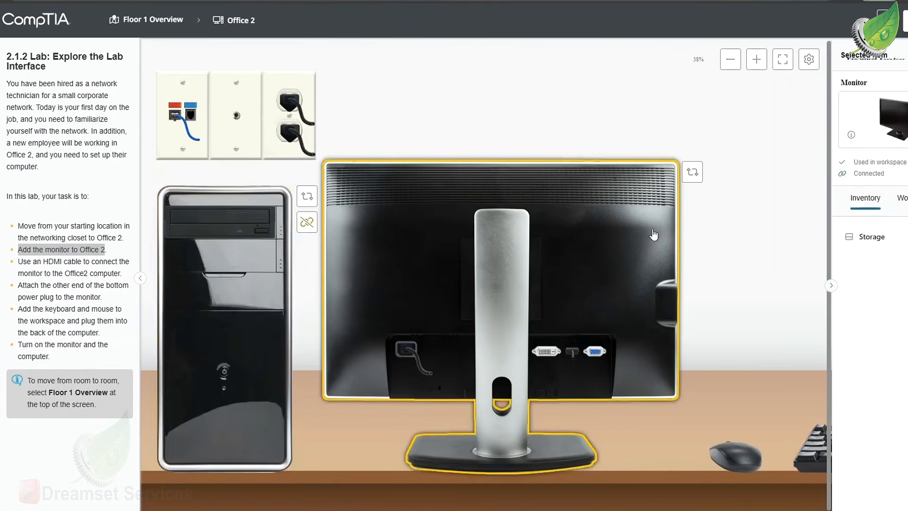
{"action": "left_click", "coordinate": [692, 174]}
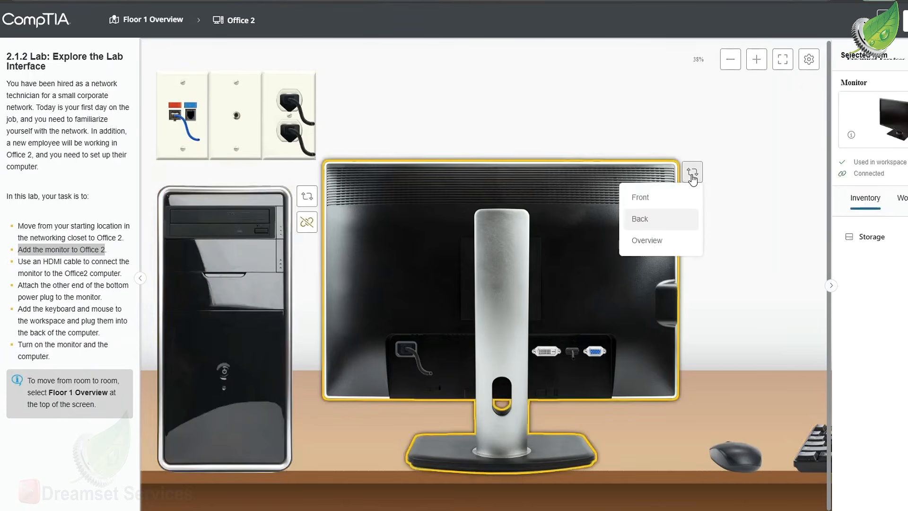
{"action": "left_click", "coordinate": [658, 198]}
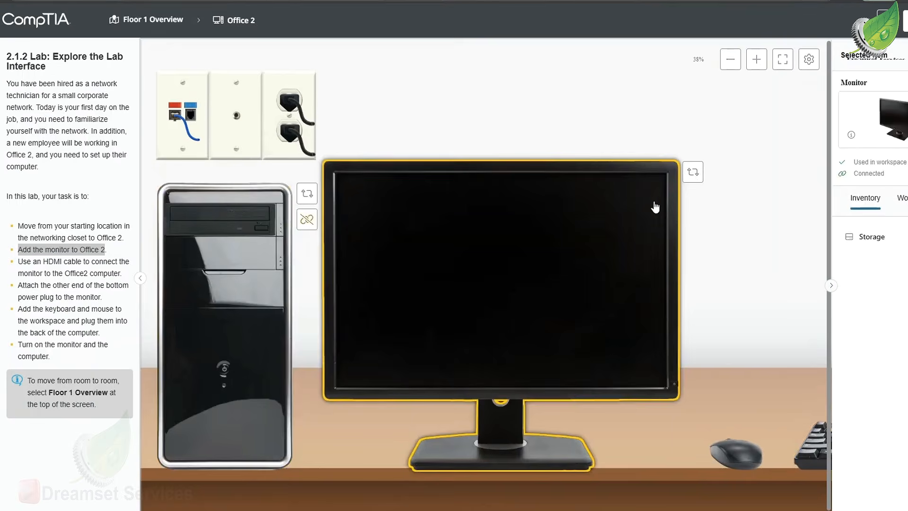
{"action": "left_click", "coordinate": [676, 386]}
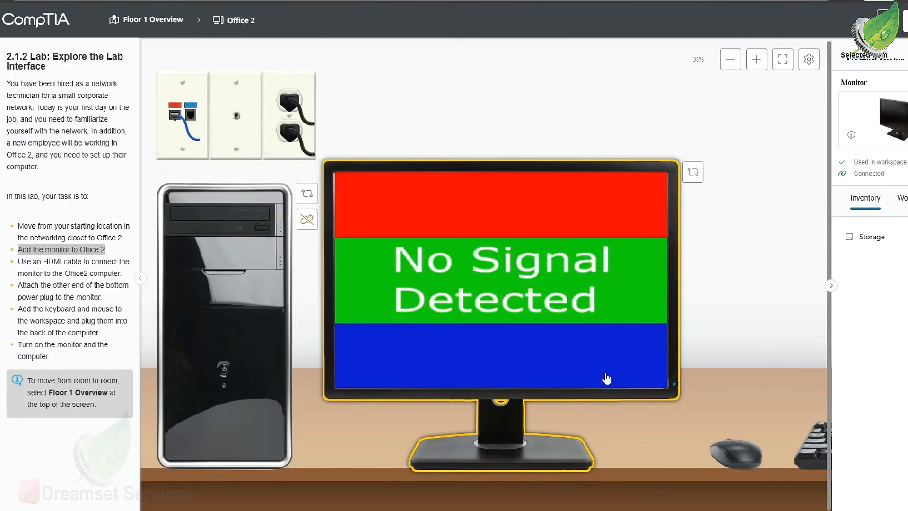
{"action": "left_click", "coordinate": [225, 371]}
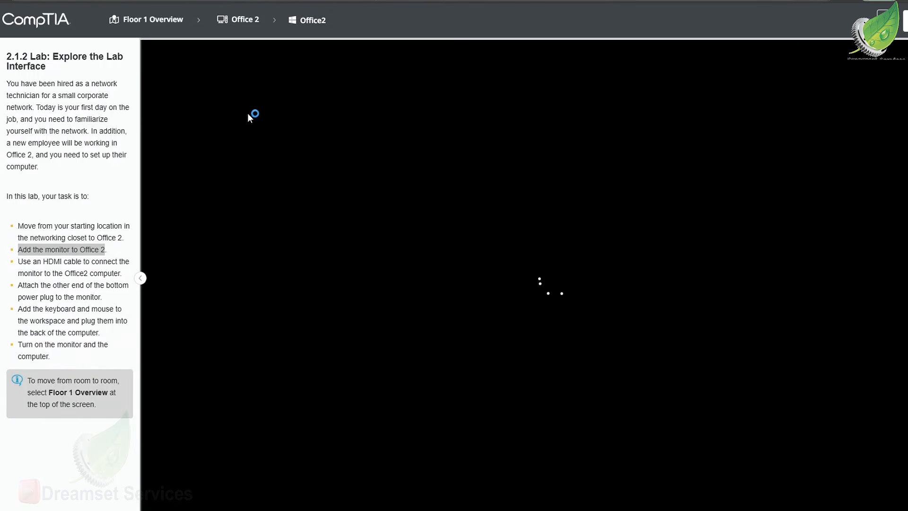
Return from the Office2 Windows screen to the Office 2 hardware workspace and submit the lab for a score
{"action": "left_click", "coordinate": [245, 21]}
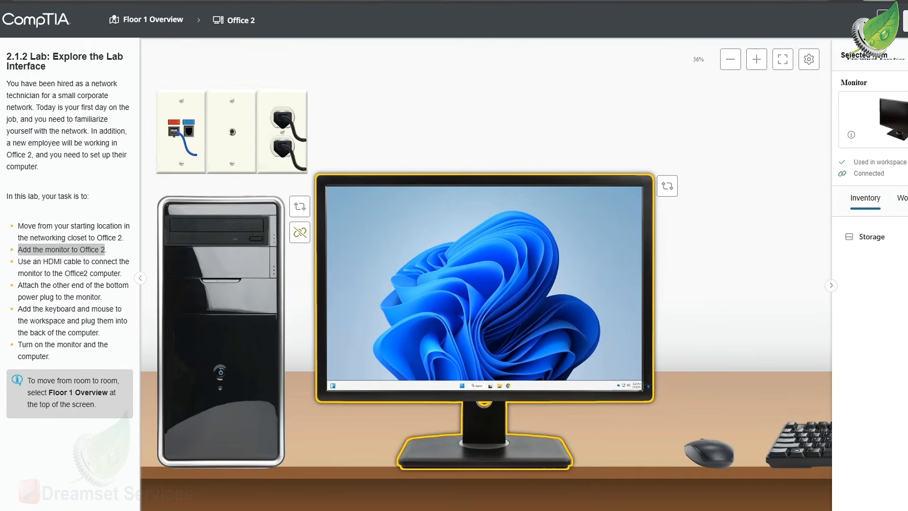
{"action": "left_click", "coordinate": [906, 21]}
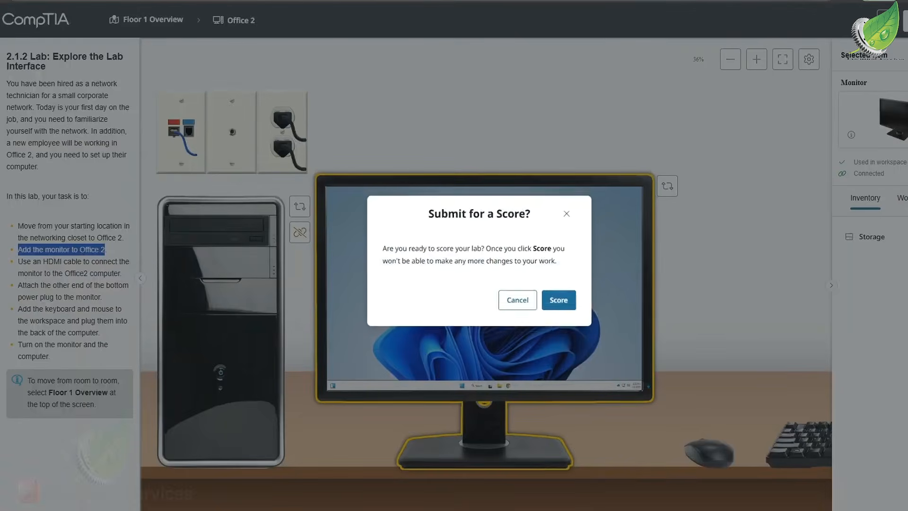
{"action": "left_click", "coordinate": [574, 304]}
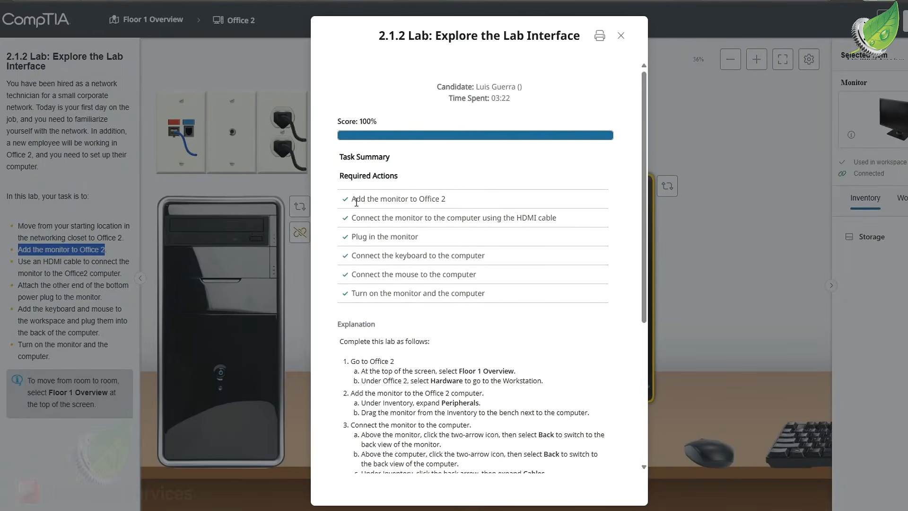
Review the required actions in the lab score report and read through the explanation of how to complete the lab
{"action": "left_click_drag", "start_coordinate": [351, 201], "coordinate": [435, 200]}
{"action": "key", "text": "ctrl+shift+u"}
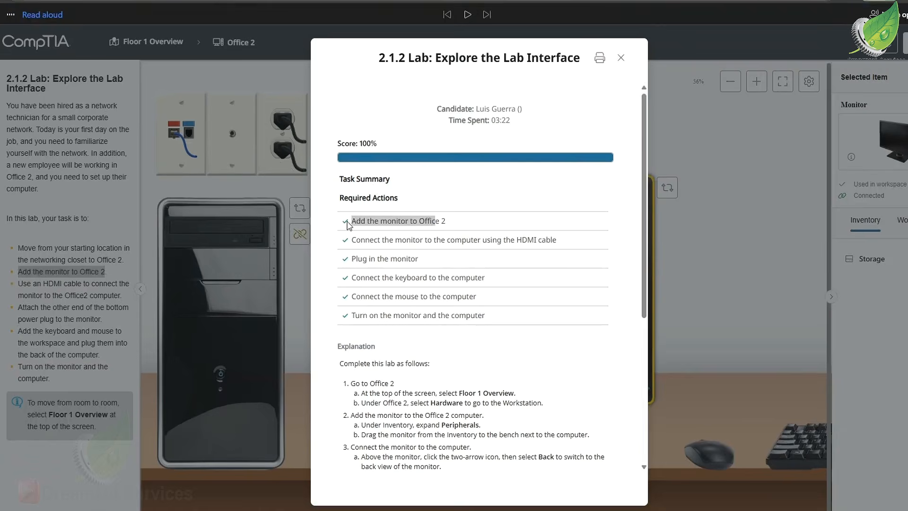
{"action": "left_click_drag", "start_coordinate": [356, 240], "coordinate": [497, 242]}
{"action": "left_click", "coordinate": [431, 255]}
{"action": "left_click_drag", "start_coordinate": [346, 264], "coordinate": [434, 267]}
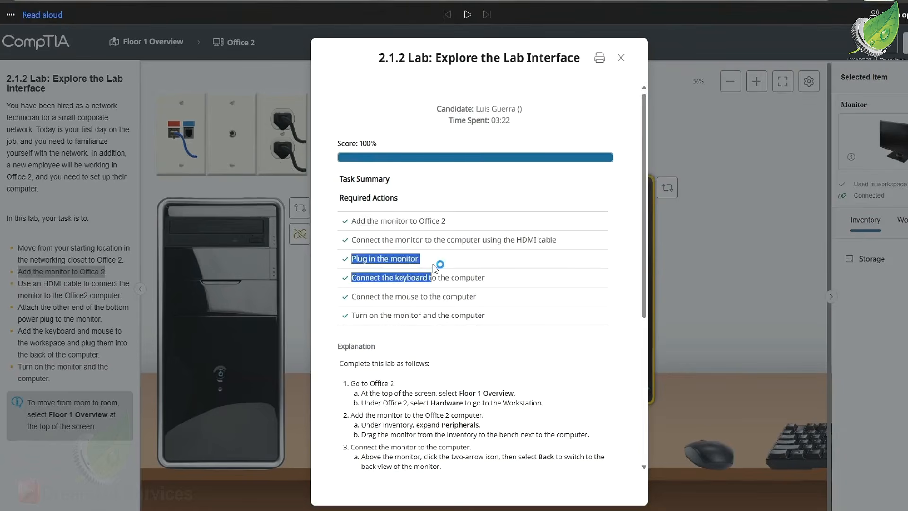
{"action": "left_click", "coordinate": [396, 284]}
{"action": "scroll", "coordinate": [388, 298], "scroll_direction": "down", "scroll_amount": 3}
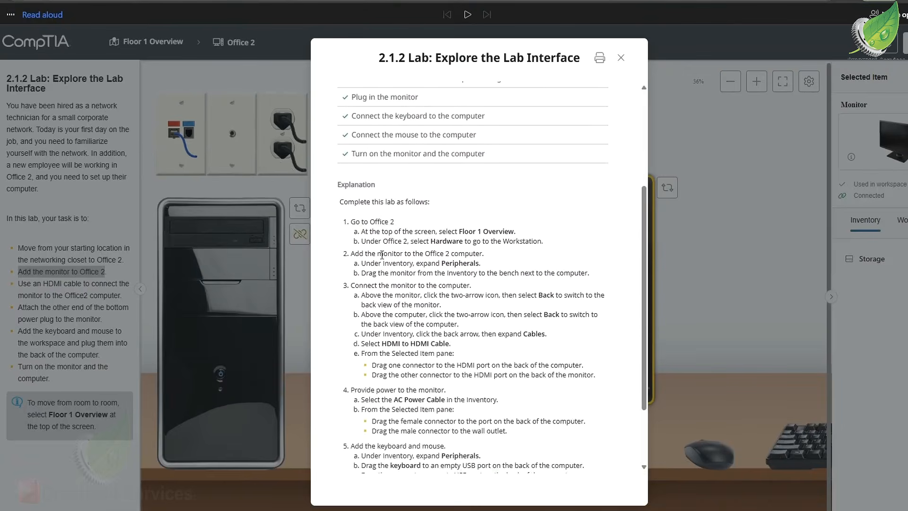
{"action": "scroll", "coordinate": [421, 283], "scroll_direction": "down", "scroll_amount": 3}
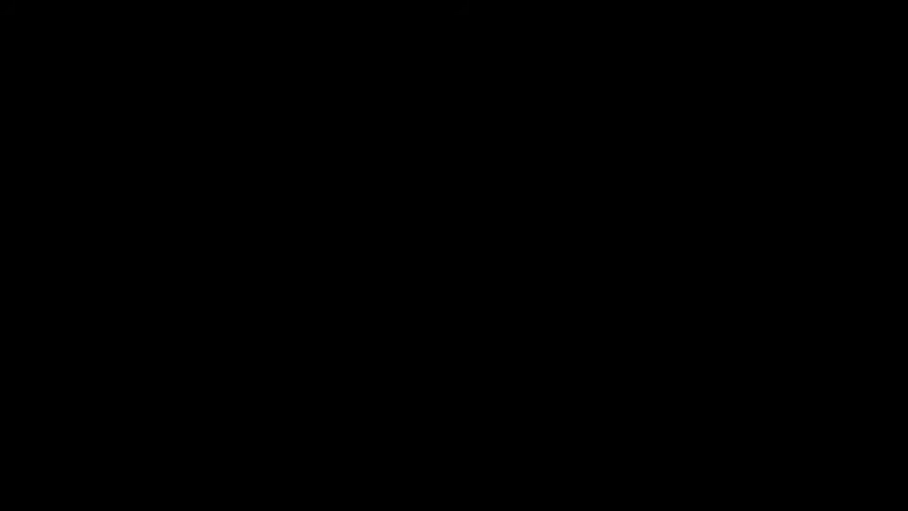